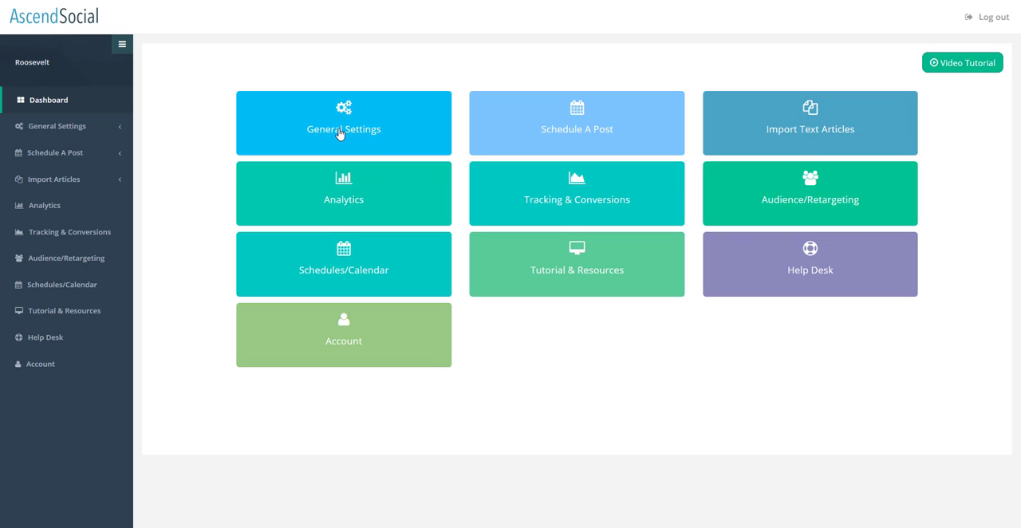
- Open the Tumblr configuration within the social app settings of the general settings
{"action": "left_click", "coordinate": [338, 134]}
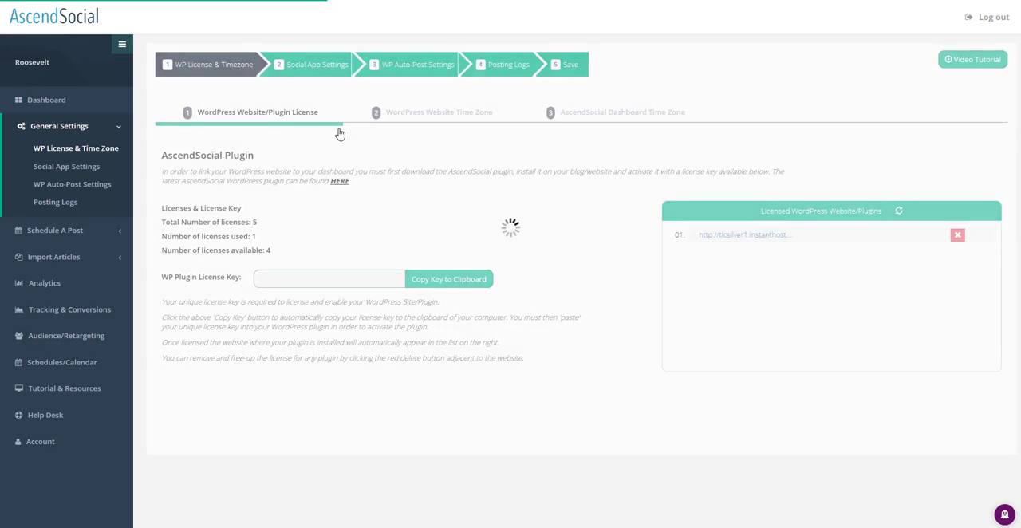
{"action": "left_click", "coordinate": [303, 68]}
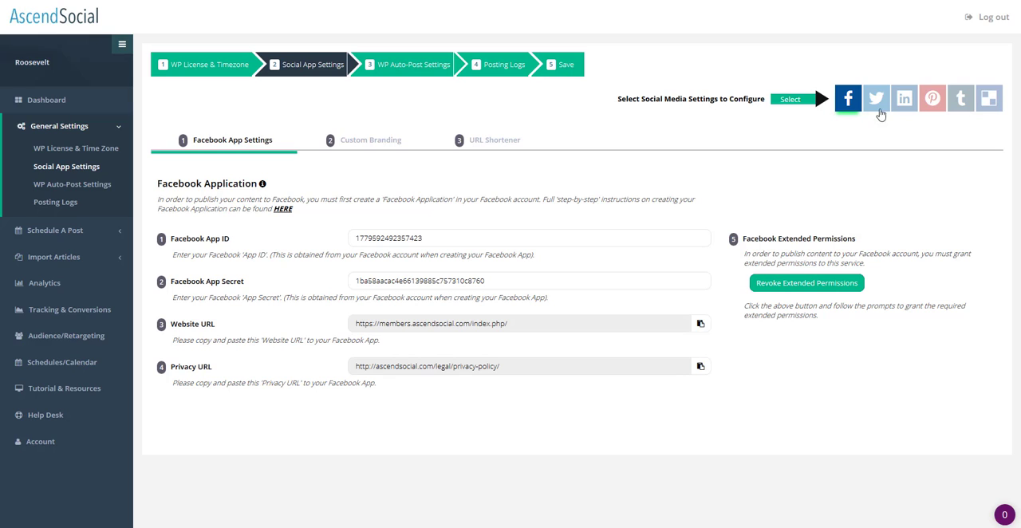
{"action": "left_click", "coordinate": [960, 102]}
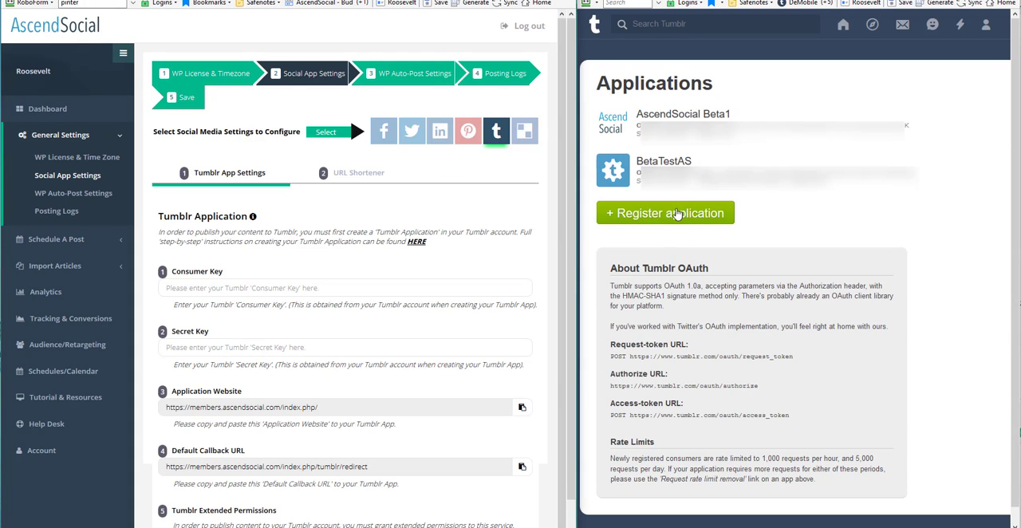
- Open the BetaTestAS application on Tumblr for editing and copy AscendSocial's Application Website URL
{"action": "left_click", "coordinate": [669, 162]}
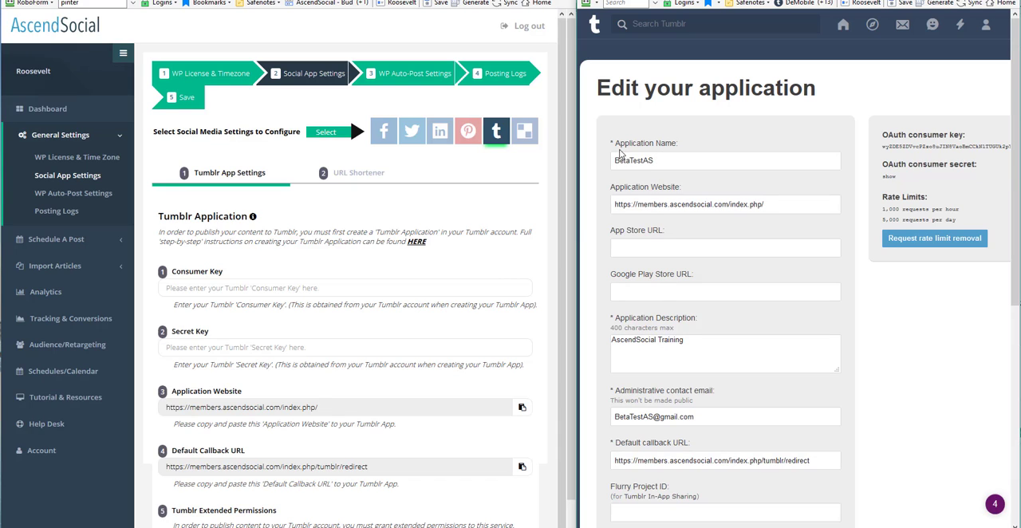
{"action": "left_click", "coordinate": [661, 163]}
{"action": "left_click", "coordinate": [522, 406]}
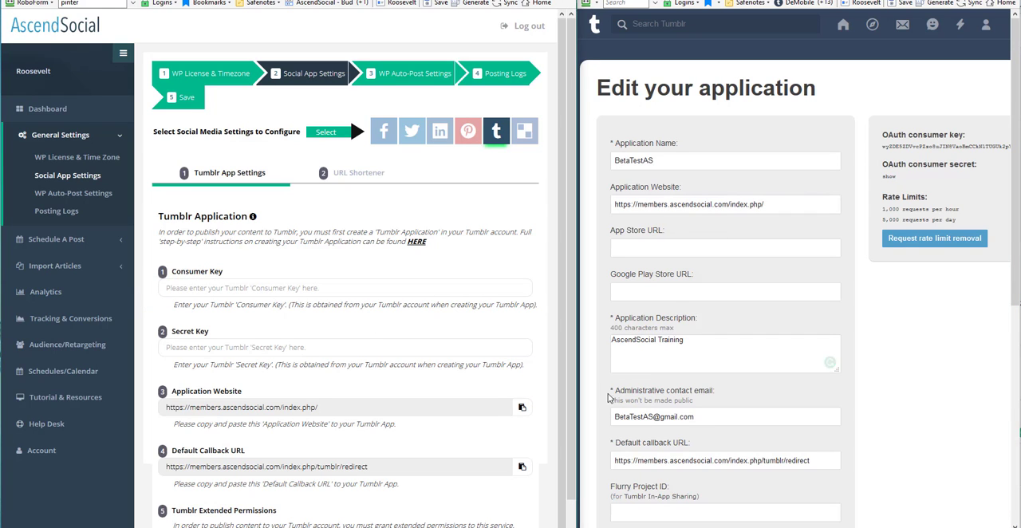
- Copy AscendSocial's Default Callback URL and save the BetaTestAS application on Tumblr
{"action": "scroll", "coordinate": [621, 376], "scroll_direction": "down", "scroll_amount": 2}
{"action": "scroll", "coordinate": [620, 377], "scroll_direction": "down", "scroll_amount": 2}
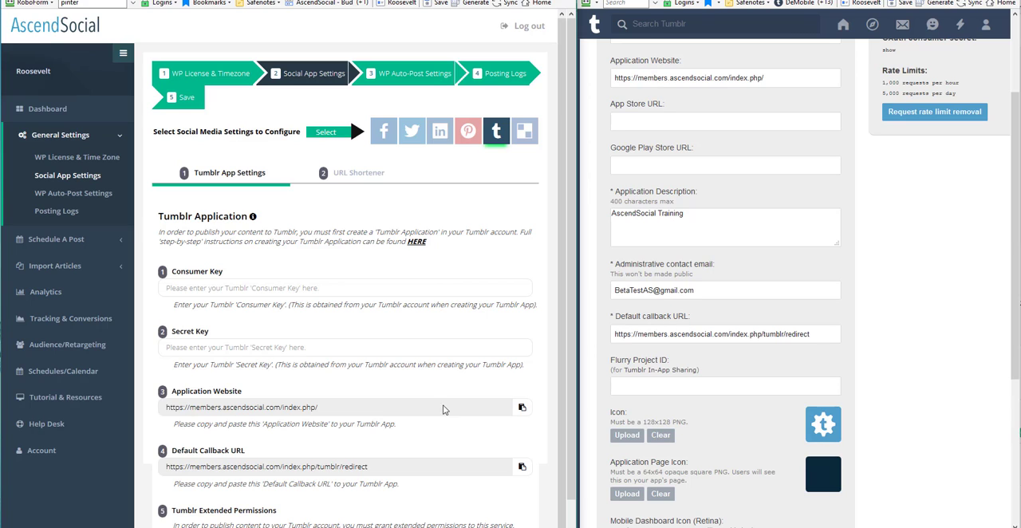
{"action": "left_click", "coordinate": [521, 468]}
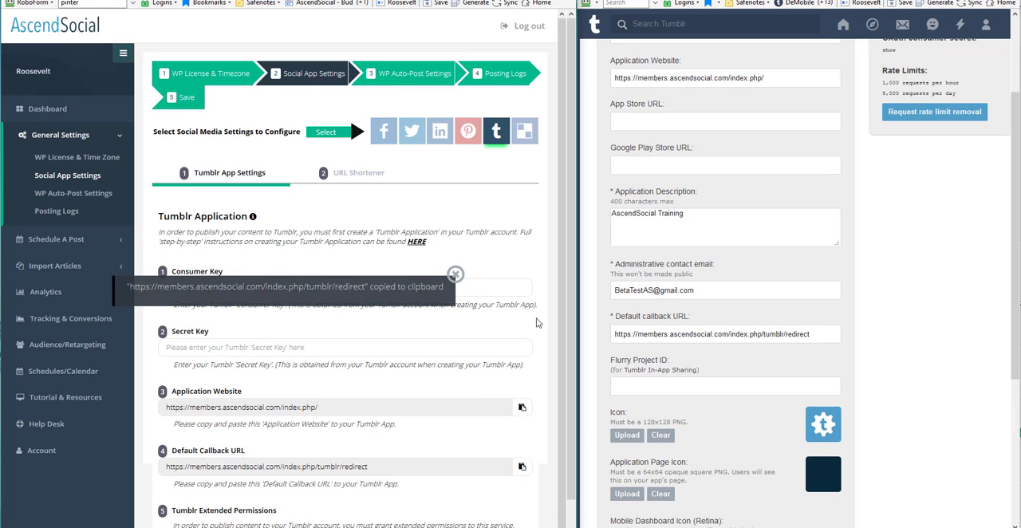
{"action": "left_click", "coordinate": [457, 274]}
{"action": "scroll", "coordinate": [731, 365], "scroll_direction": "down", "scroll_amount": 3}
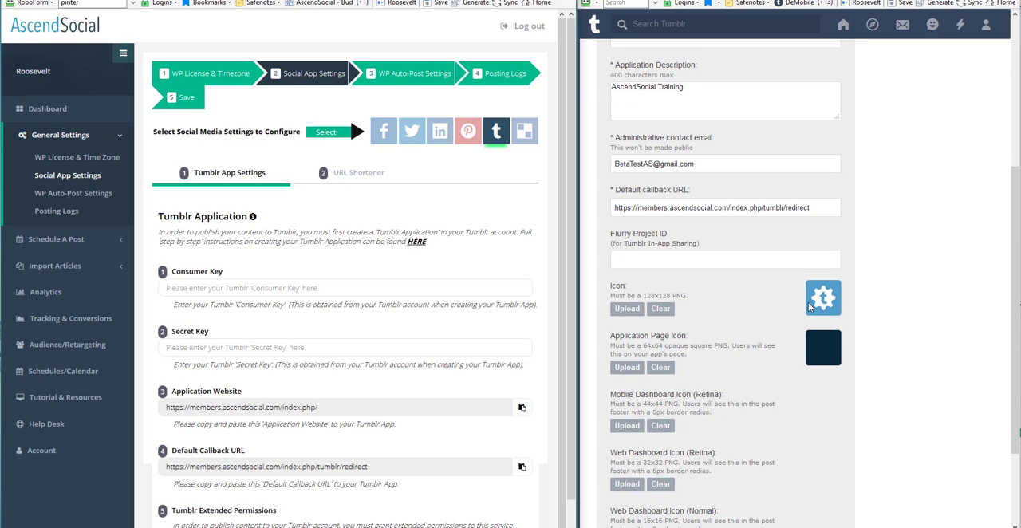
{"action": "scroll", "coordinate": [754, 308], "scroll_direction": "down", "scroll_amount": 3}
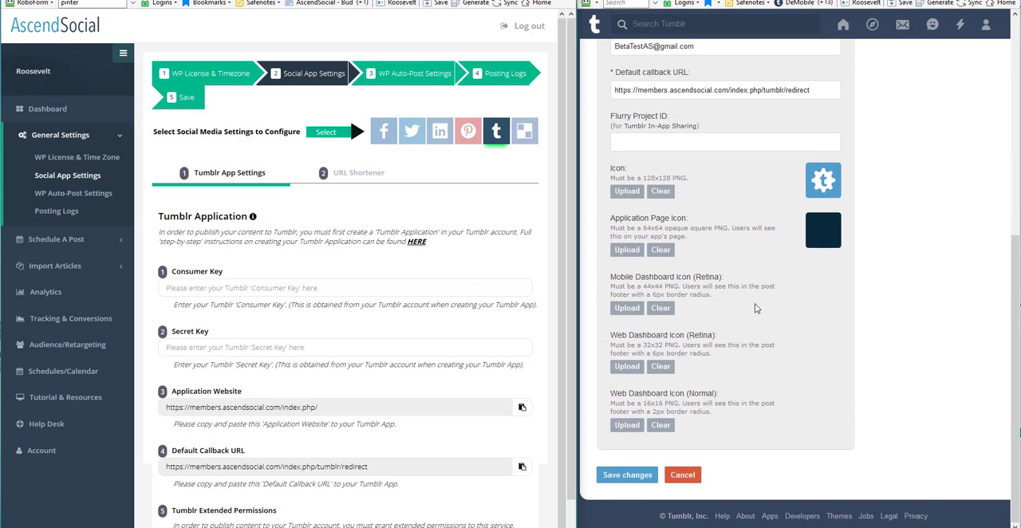
{"action": "left_click", "coordinate": [628, 475]}
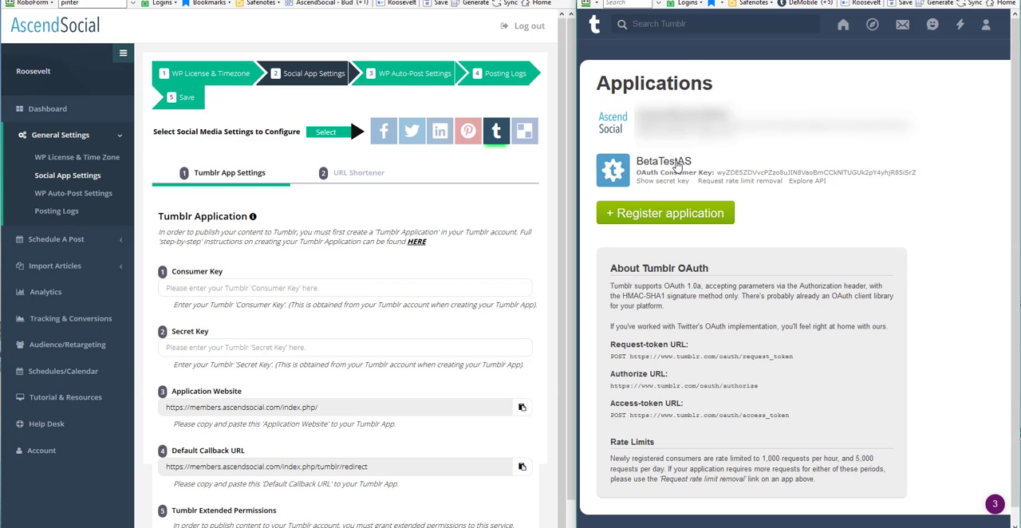
- Copy the OAuth consumer key of BetaTestAS from Tumblr into AscendSocial's Consumer Key field
{"action": "left_click_drag", "start_coordinate": [921, 173], "coordinate": [715, 174]}
{"action": "right_click", "coordinate": [720, 174]}
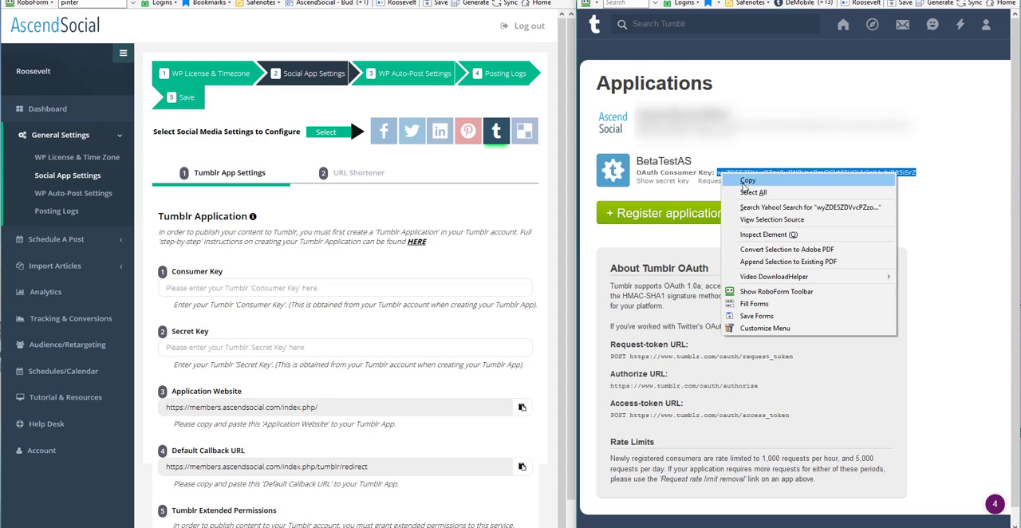
{"action": "left_click", "coordinate": [746, 182]}
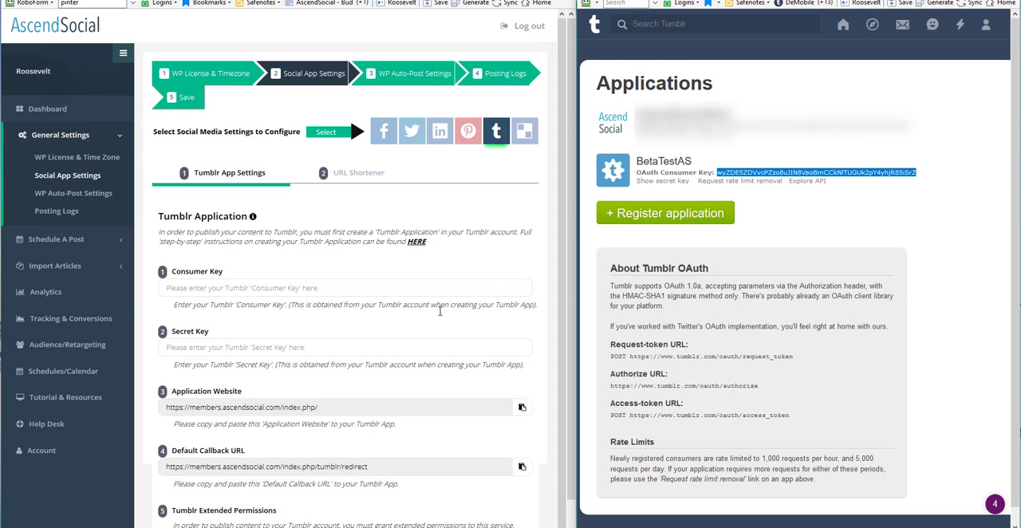
{"action": "left_click", "coordinate": [177, 289]}
{"action": "right_click", "coordinate": [200, 288]}
{"action": "left_click", "coordinate": [213, 338]}
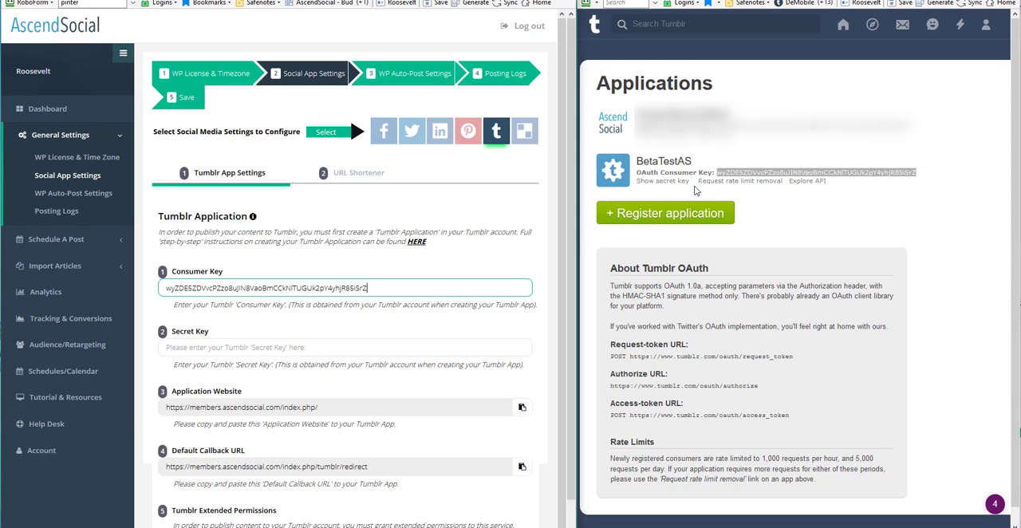
- Reveal the secret key of BetaTestAS on Tumblr and copy it into AscendSocial's Secret Key field
{"action": "left_click", "coordinate": [661, 180]}
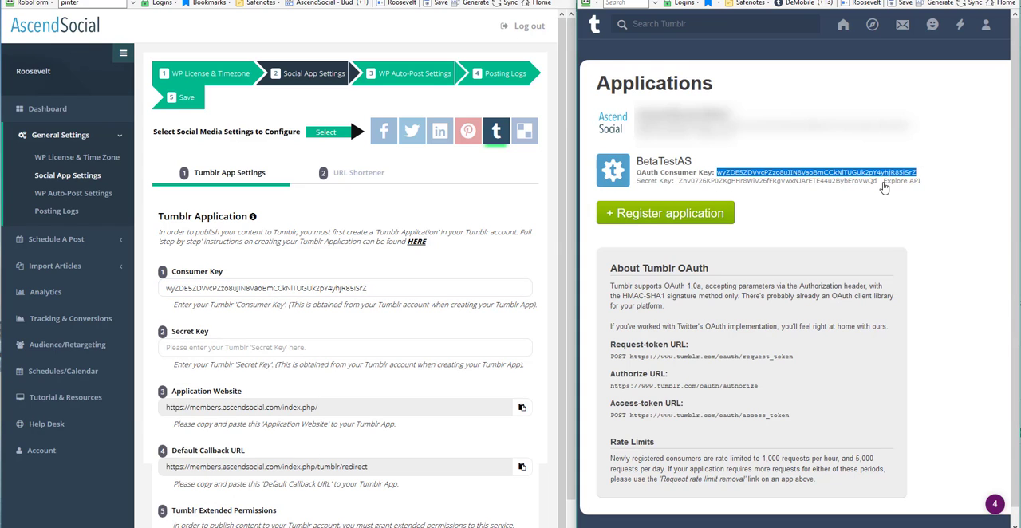
{"action": "left_click_drag", "start_coordinate": [878, 182], "coordinate": [680, 184]}
{"action": "right_click", "coordinate": [690, 177]}
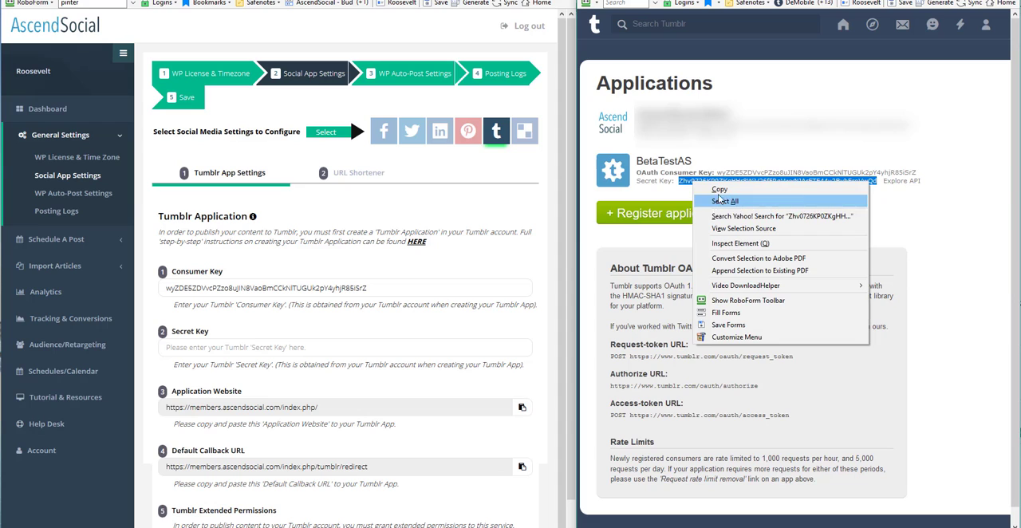
{"action": "left_click", "coordinate": [706, 189]}
{"action": "left_click", "coordinate": [193, 351]}
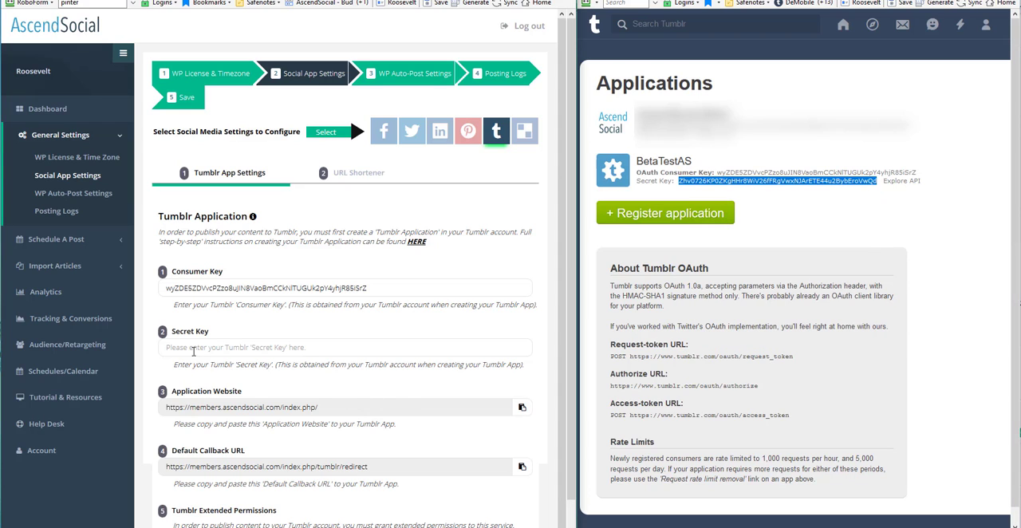
{"action": "right_click", "coordinate": [193, 351]}
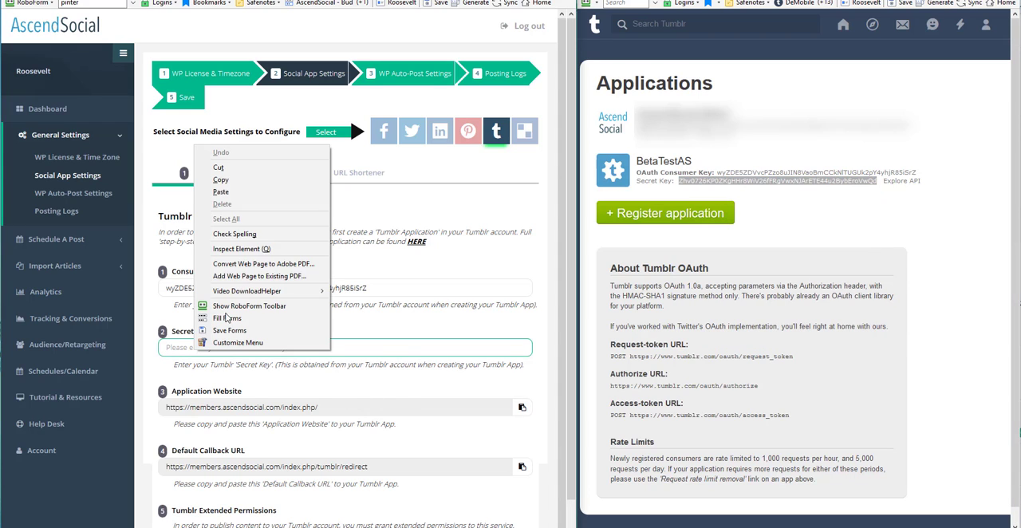
{"action": "left_click", "coordinate": [220, 191]}
- Apply the Tumblr extended permissions, allow BetaTestAS to access the account, and return to the dashboard
{"action": "scroll", "coordinate": [346, 344], "scroll_direction": "down", "scroll_amount": 1}
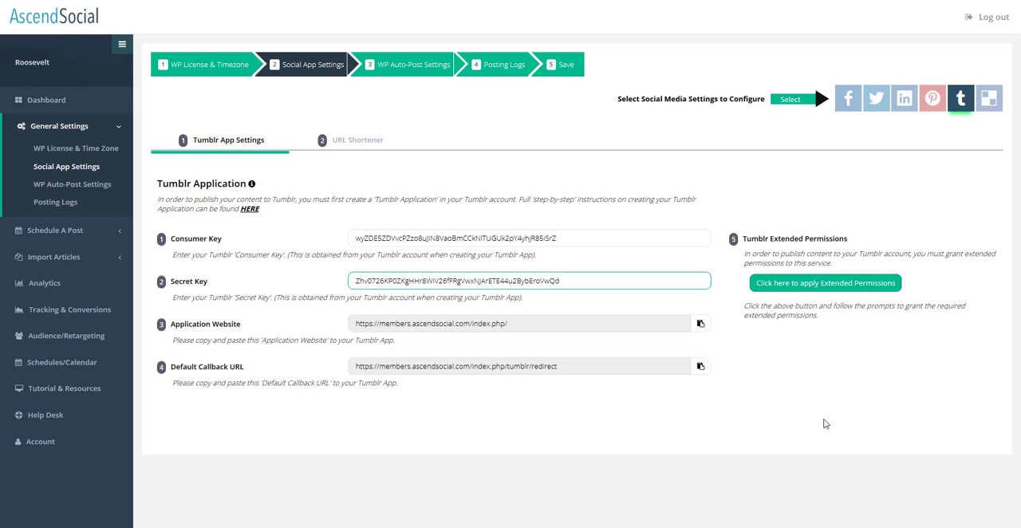
{"action": "left_click", "coordinate": [788, 496]}
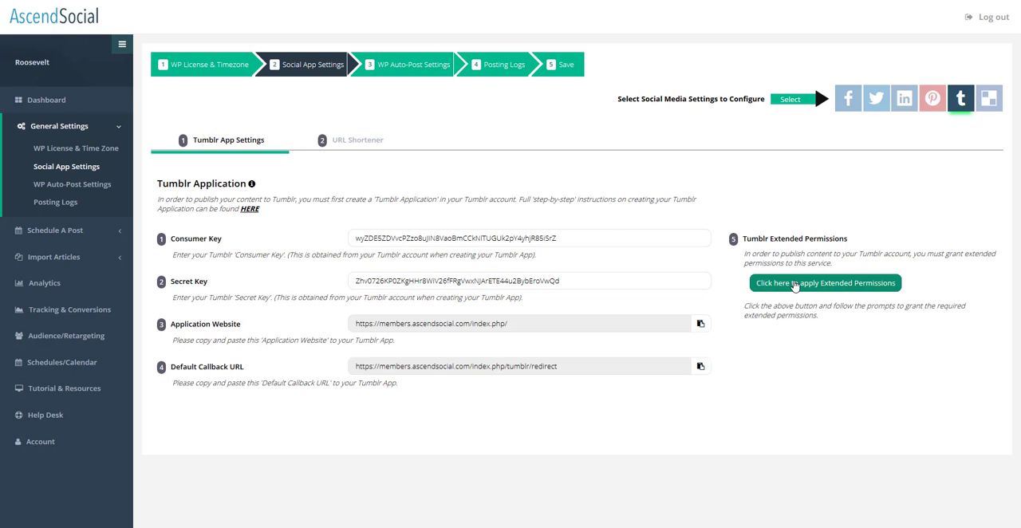
{"action": "left_click", "coordinate": [794, 285]}
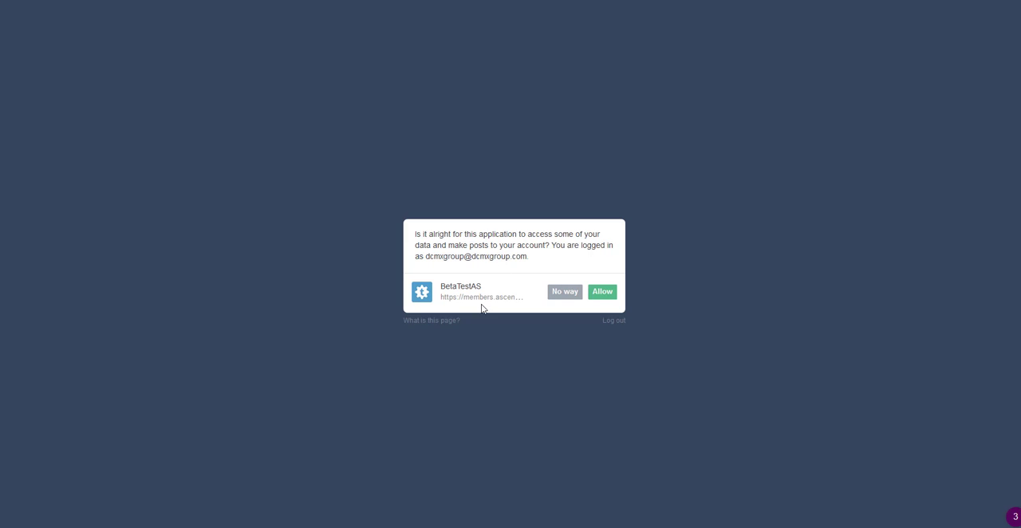
{"action": "left_click", "coordinate": [603, 294]}
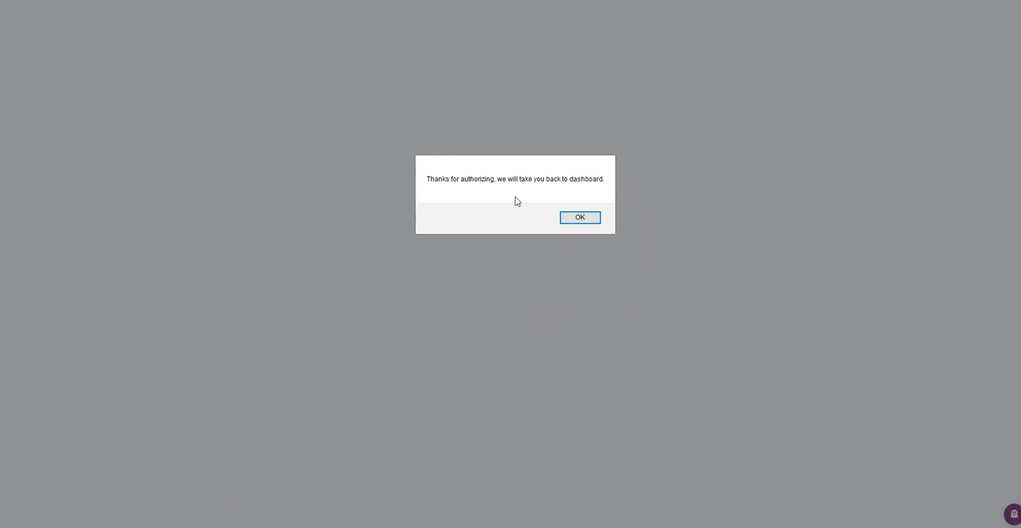
{"action": "left_click", "coordinate": [586, 221]}
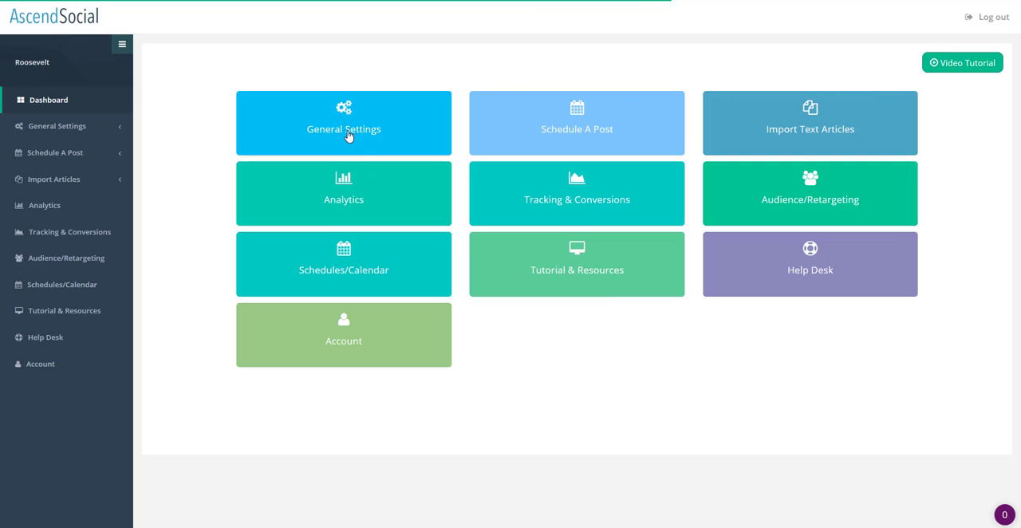
- Reopen the Tumblr social app settings, set the URL shortener to Goo.gl and save the settings
{"action": "left_click", "coordinate": [347, 133]}
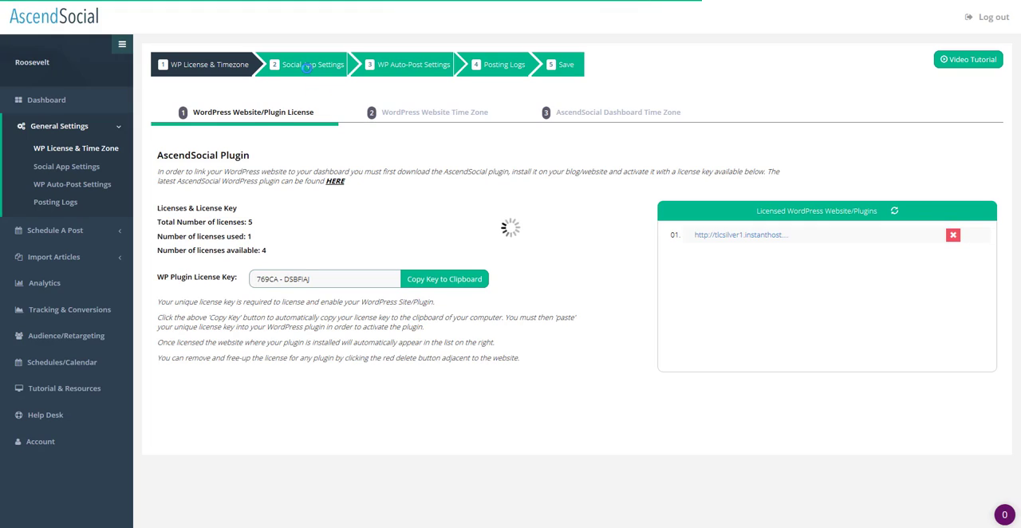
{"action": "left_click", "coordinate": [306, 67]}
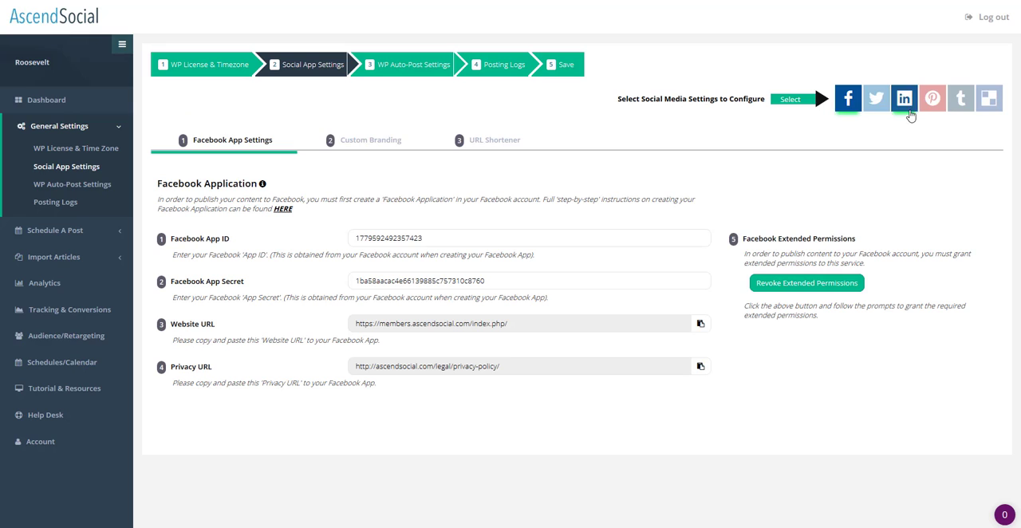
{"action": "left_click", "coordinate": [961, 102]}
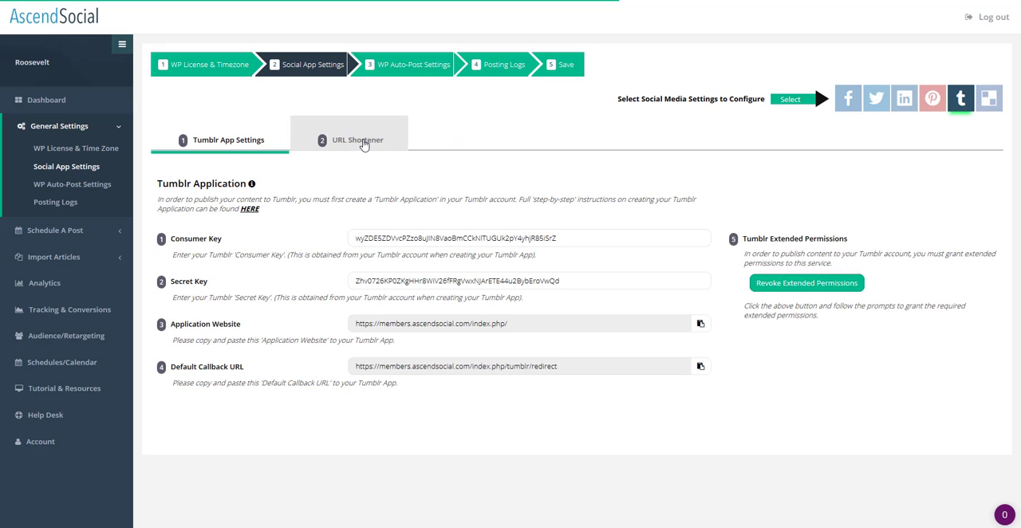
{"action": "left_click", "coordinate": [363, 143]}
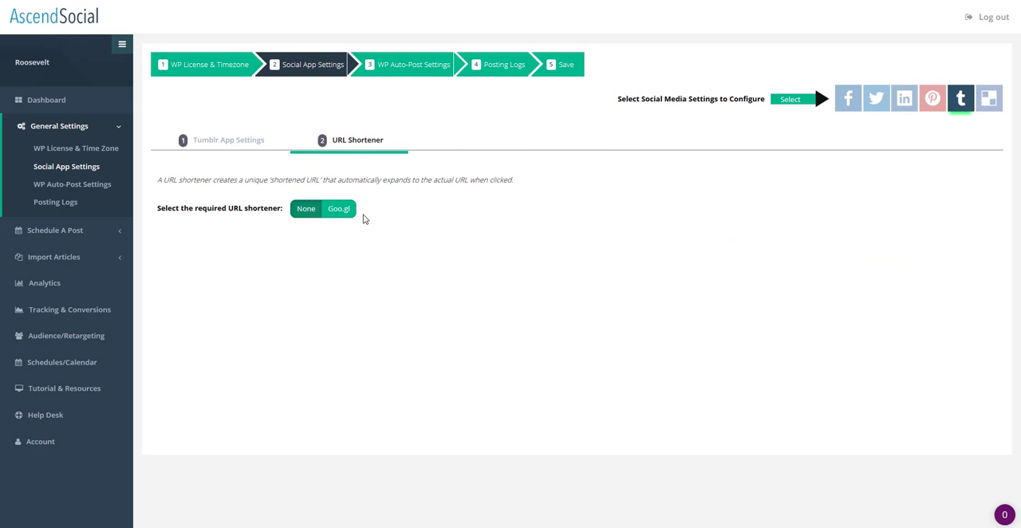
{"action": "left_click", "coordinate": [339, 212]}
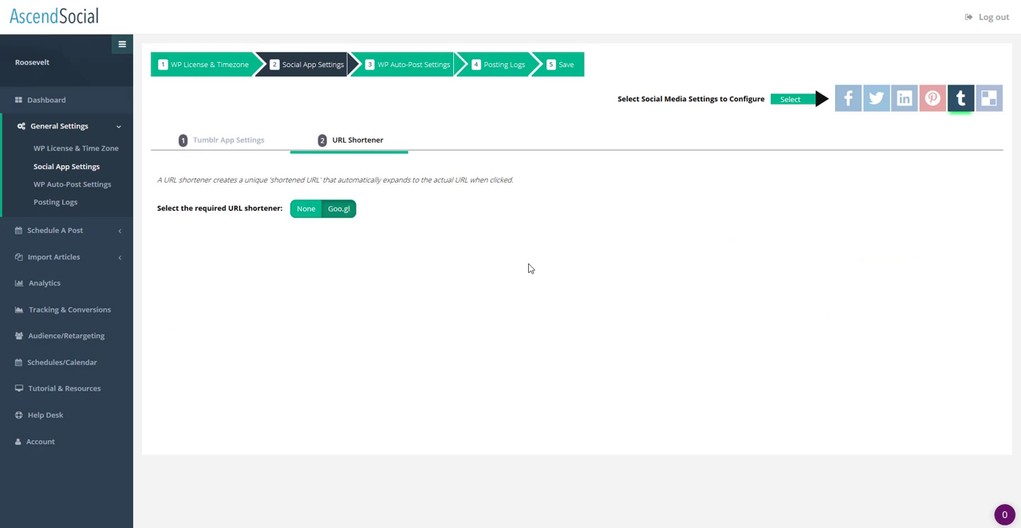
{"action": "left_click", "coordinate": [561, 64]}
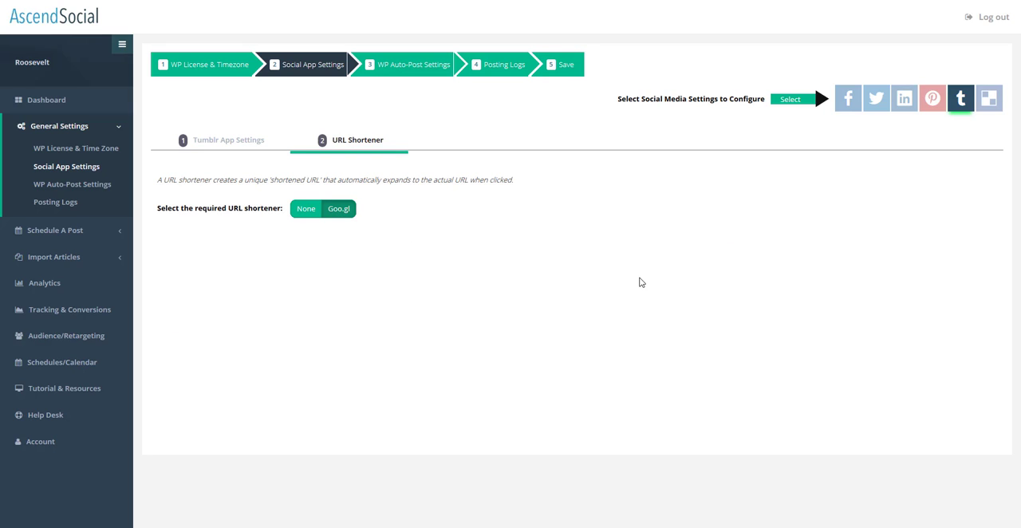